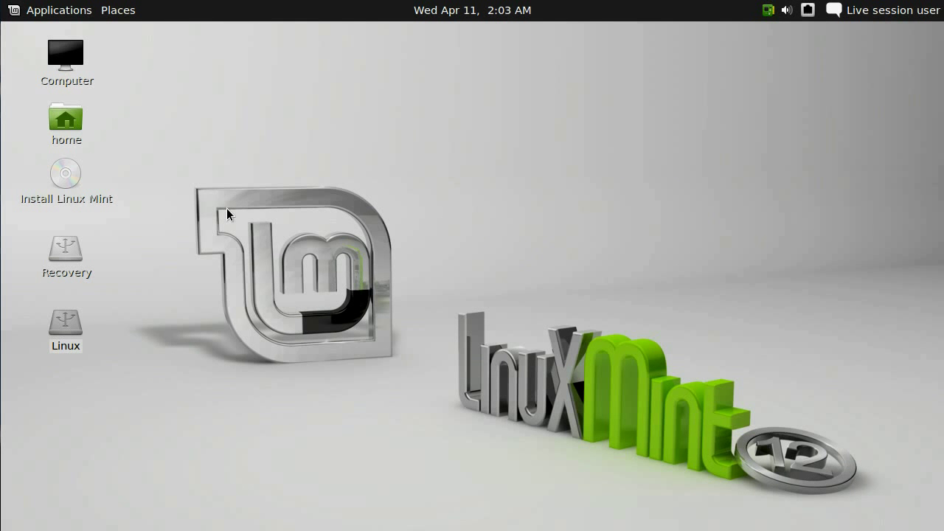
Step: Launch a Terminal window from Applications > Accessories
{"action": "left_click", "coordinate": [59, 10]}
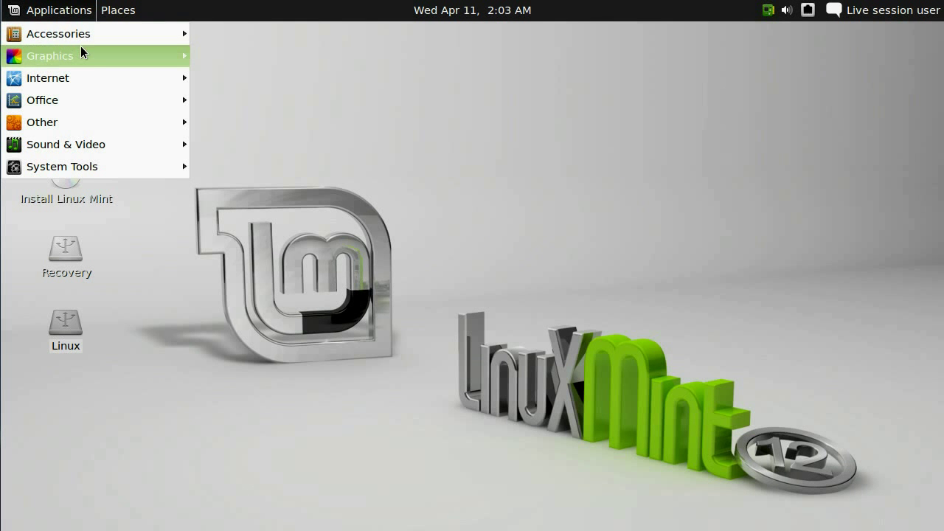
{"action": "mouse_move", "coordinate": [153, 38]}
{"action": "left_click", "coordinate": [265, 256]}
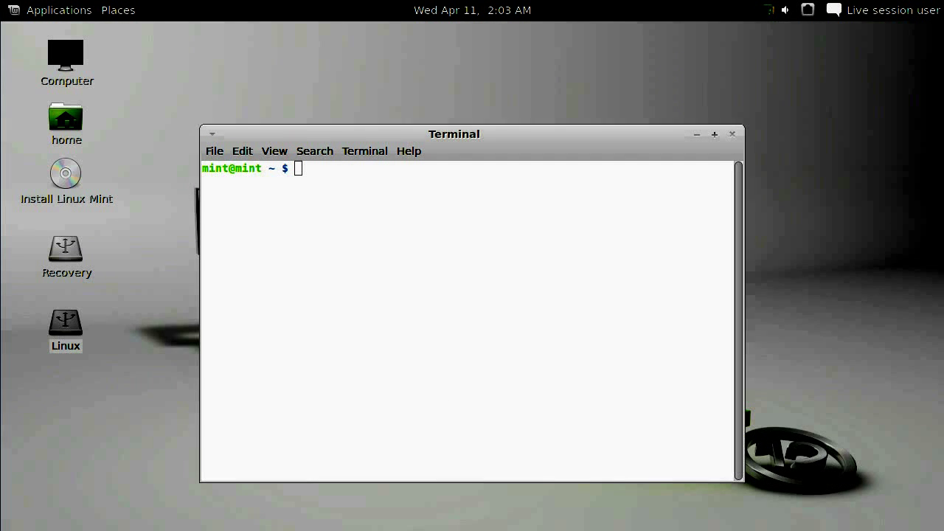
Step: Paste and run the sudo gedit command for /media/Linux/etc/X11/xorg.conf
{"action": "right_click", "coordinate": [472, 496]}
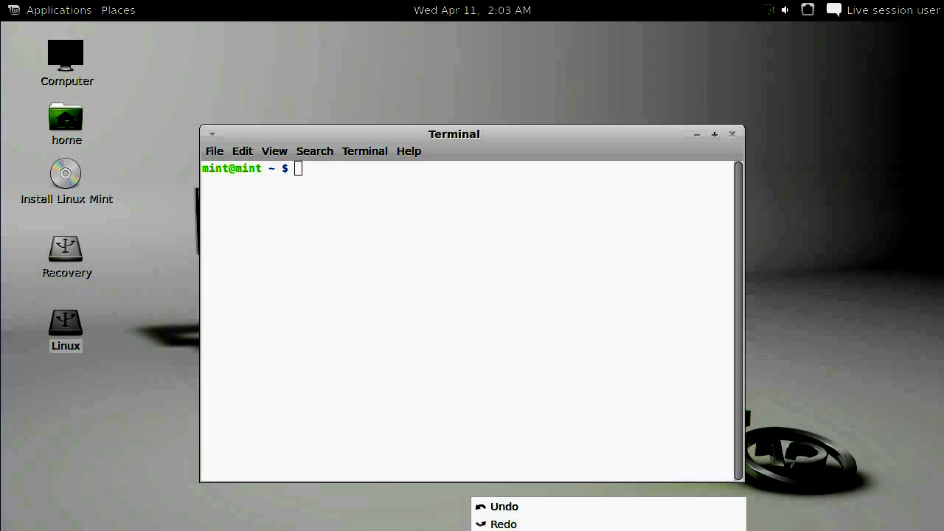
{"action": "left_click", "coordinate": [465, 440]}
{"action": "right_click", "coordinate": [380, 323]}
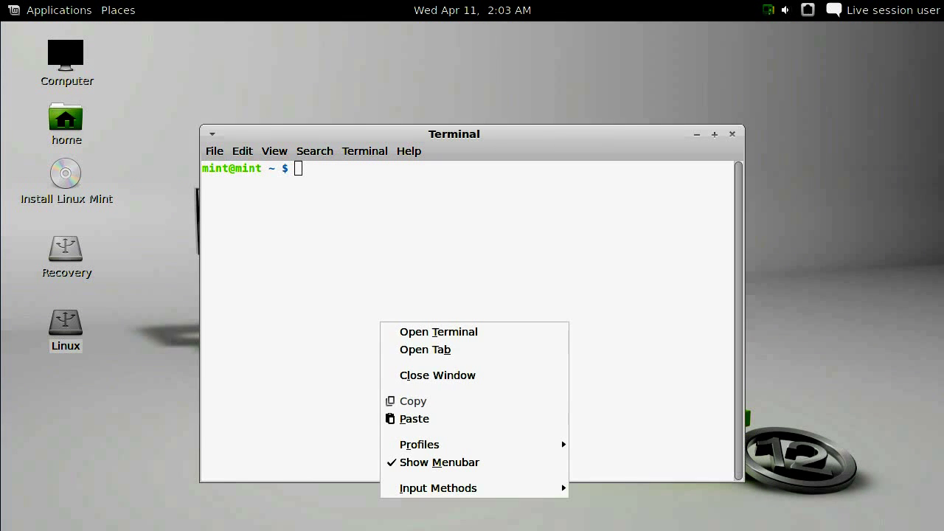
{"action": "left_click", "coordinate": [436, 419]}
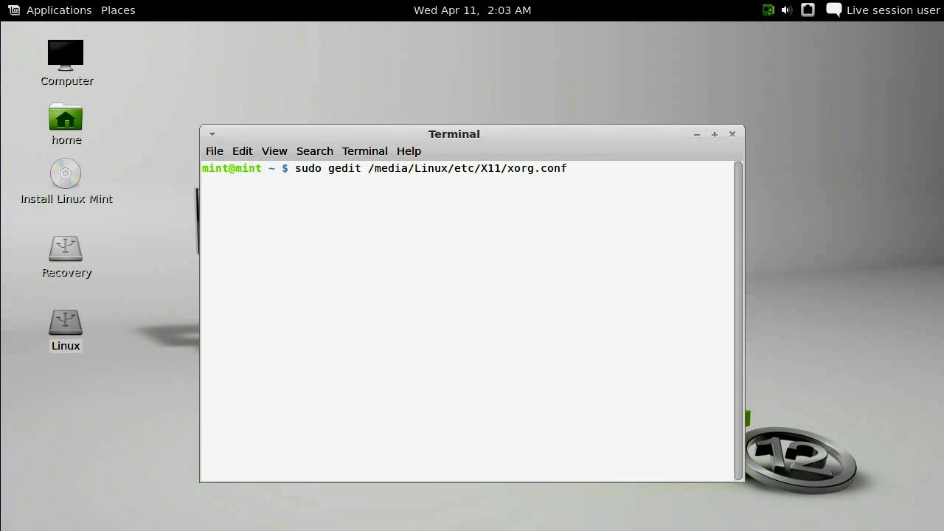
{"action": "key", "text": "Return"}
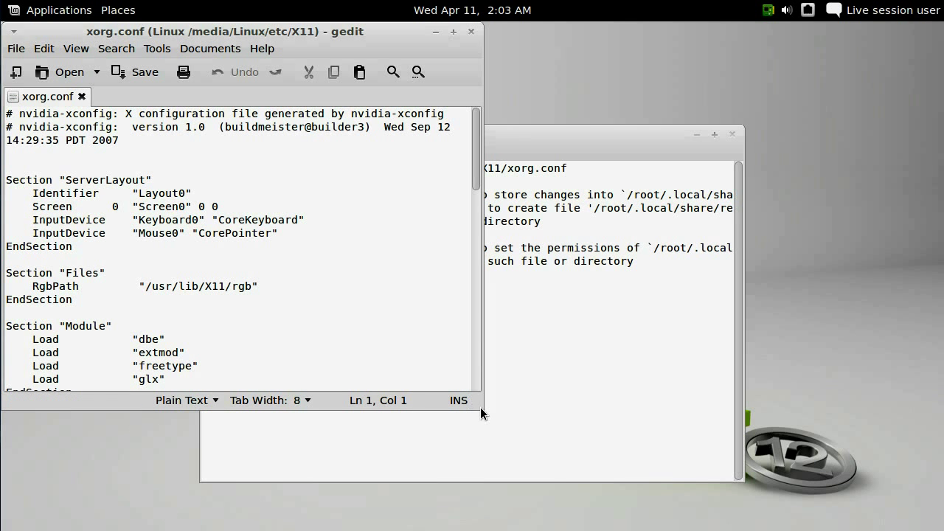
Step: Scroll down to Section "Screen" and select its Identifier "Screen0" line
{"action": "left_click", "coordinate": [386, 328]}
{"action": "scroll", "coordinate": [368, 306], "scroll_direction": "down", "scroll_amount": 7}
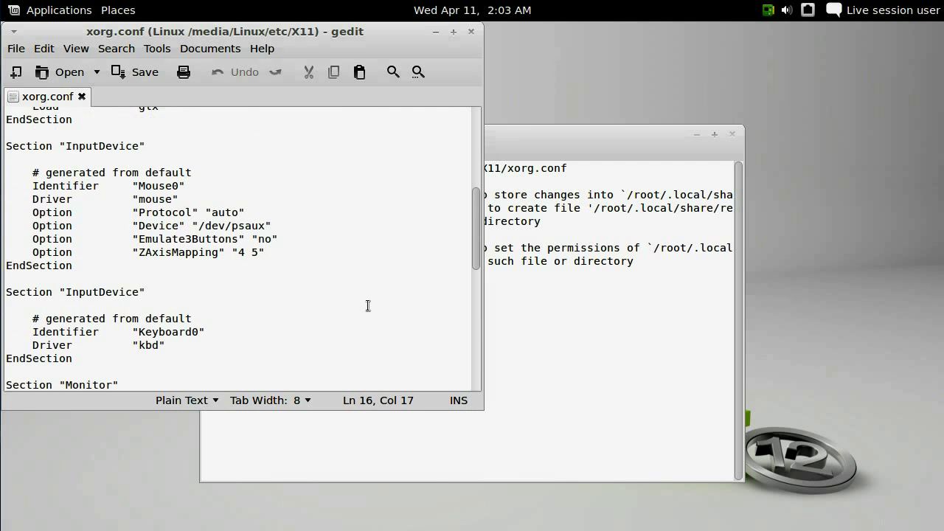
{"action": "scroll", "coordinate": [368, 306], "scroll_direction": "down", "scroll_amount": 10}
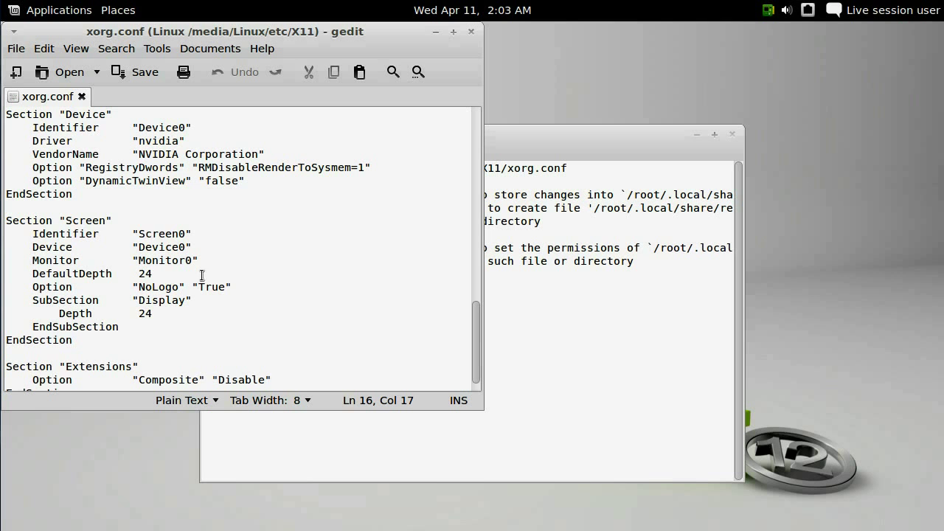
{"action": "left_click_drag", "start_coordinate": [32, 234], "coordinate": [286, 239]}
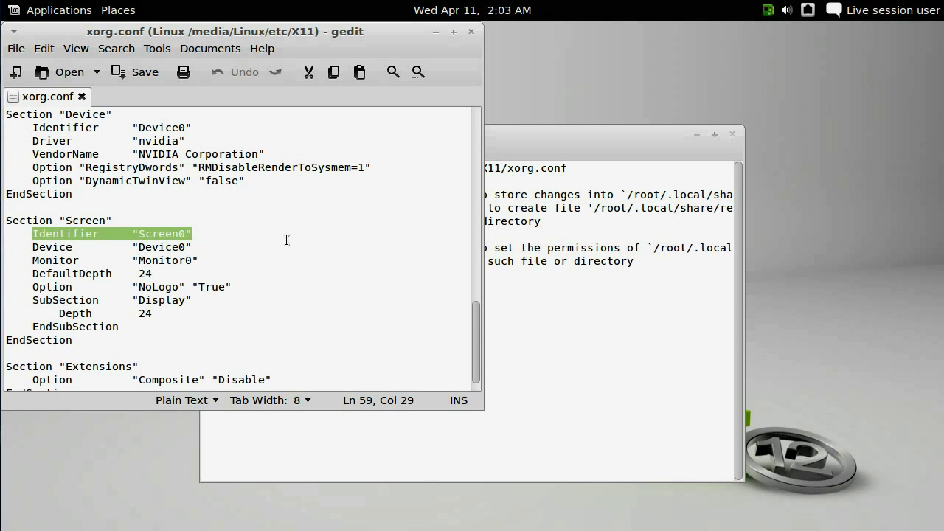
{"action": "scroll", "coordinate": [287, 240], "scroll_direction": "down", "scroll_amount": 1}
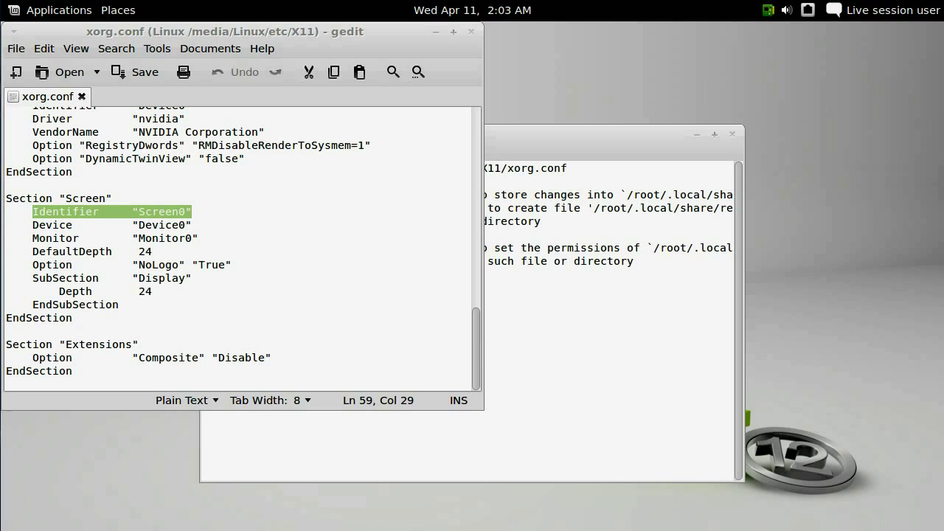
{"action": "key", "text": "Right"}
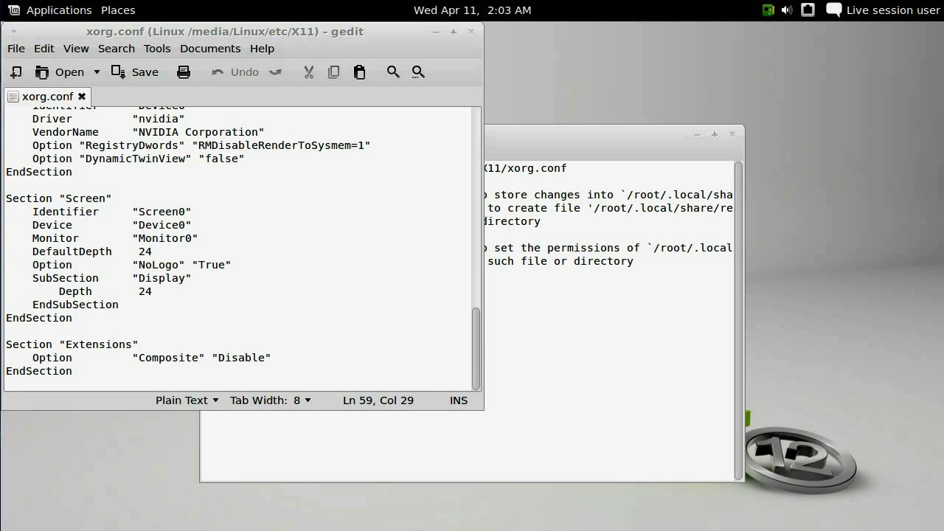
{"action": "left_click", "coordinate": [205, 238]}
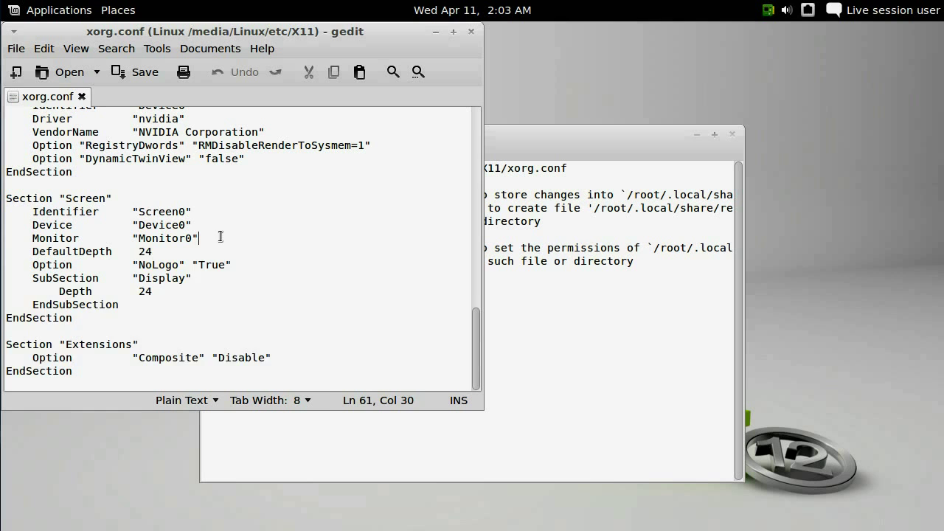
{"action": "key", "text": "Return"}
{"action": "type", "text": "Option \"UseDisplayDevice\" \"TV\"  Option \"TVOutFormat\" \"COMPONENT\"  Option \"TVStandard\" \"HD720p\"  Option \"TVOverScan\" \"0.80\""}
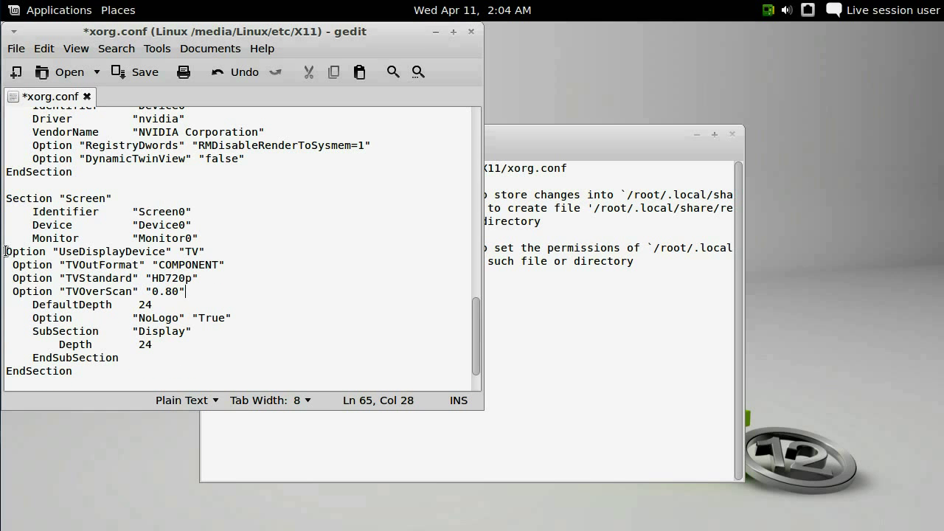
{"action": "left_click_drag", "start_coordinate": [5, 251], "coordinate": [12, 252]}
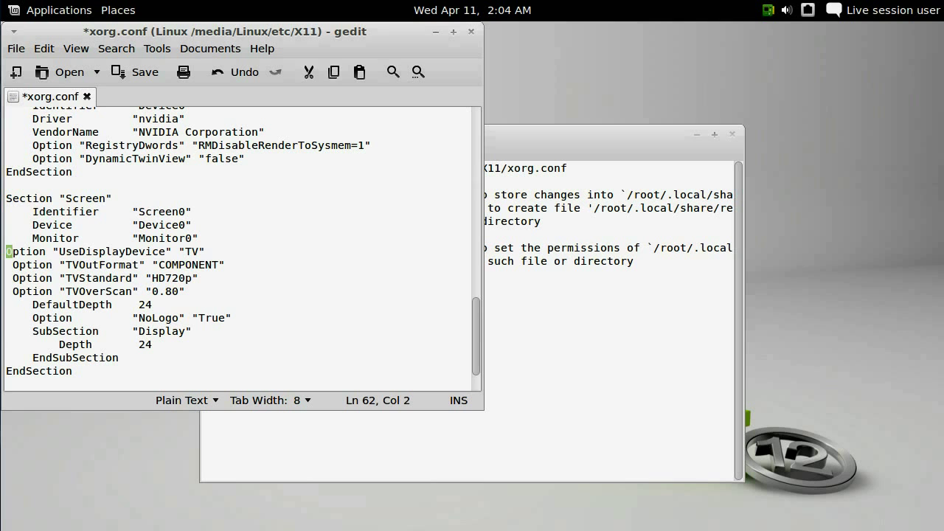
{"action": "key", "text": "Left"}
{"action": "key", "text": "Tab"}
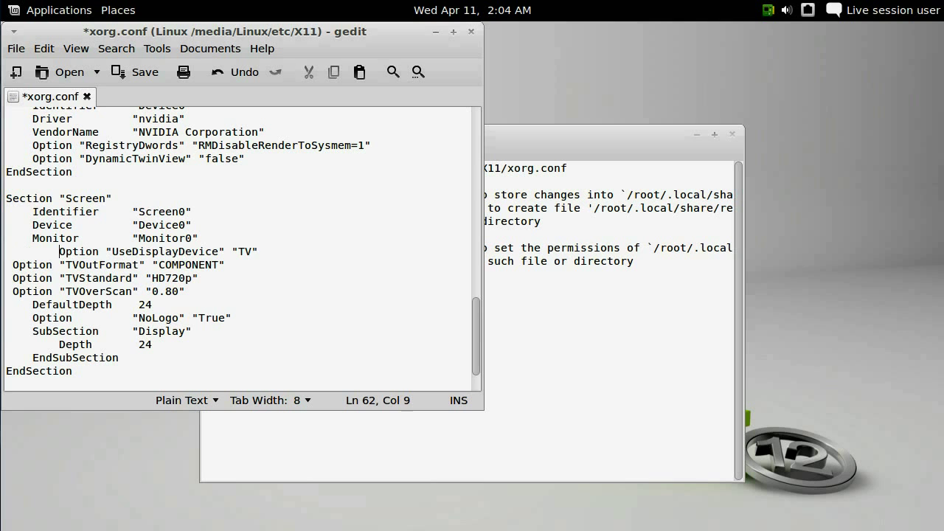
{"action": "left_click", "coordinate": [13, 265]}
{"action": "key", "text": "Tab"}
{"action": "left_click", "coordinate": [11, 278]}
{"action": "key", "text": "Tab"}
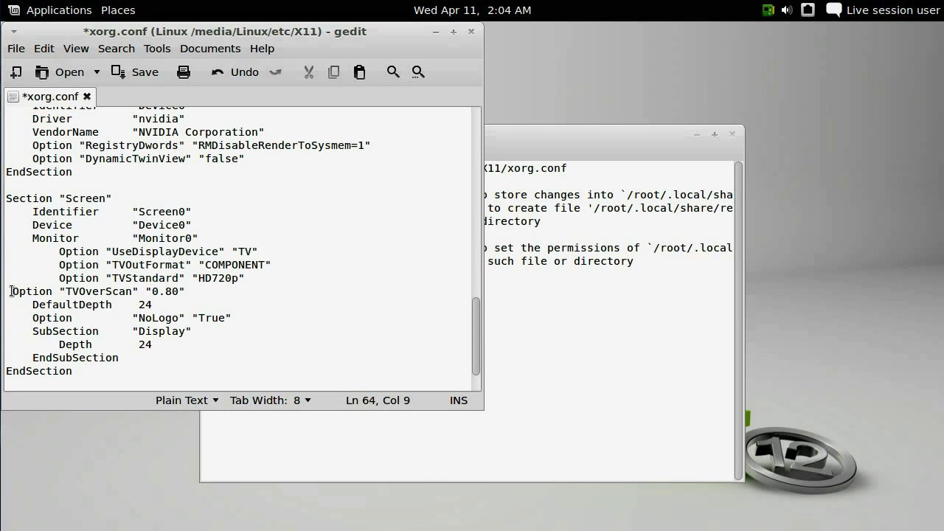
{"action": "left_click", "coordinate": [11, 290]}
{"action": "key", "text": "Tab"}
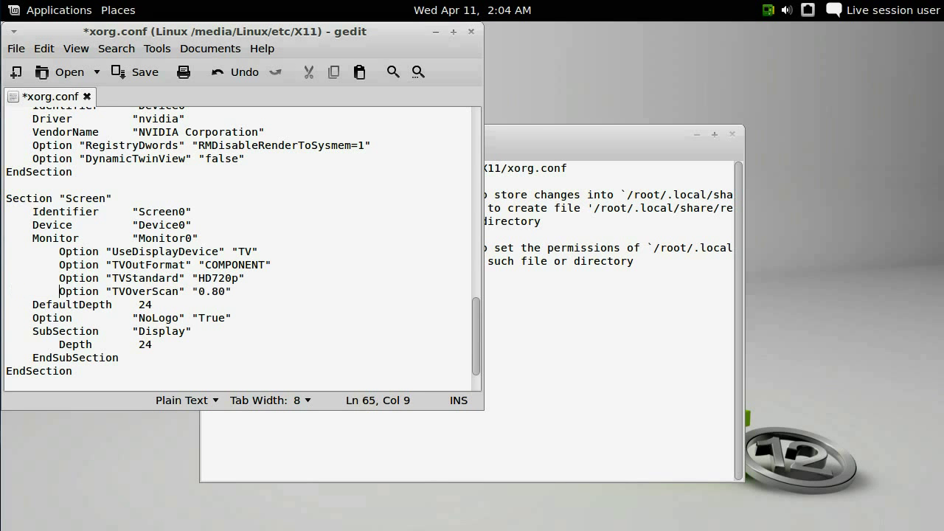
{"action": "left_click_drag", "start_coordinate": [285, 253], "coordinate": [93, 253]}
{"action": "left_click", "coordinate": [273, 264]}
{"action": "left_click_drag", "start_coordinate": [273, 265], "coordinate": [100, 265]}
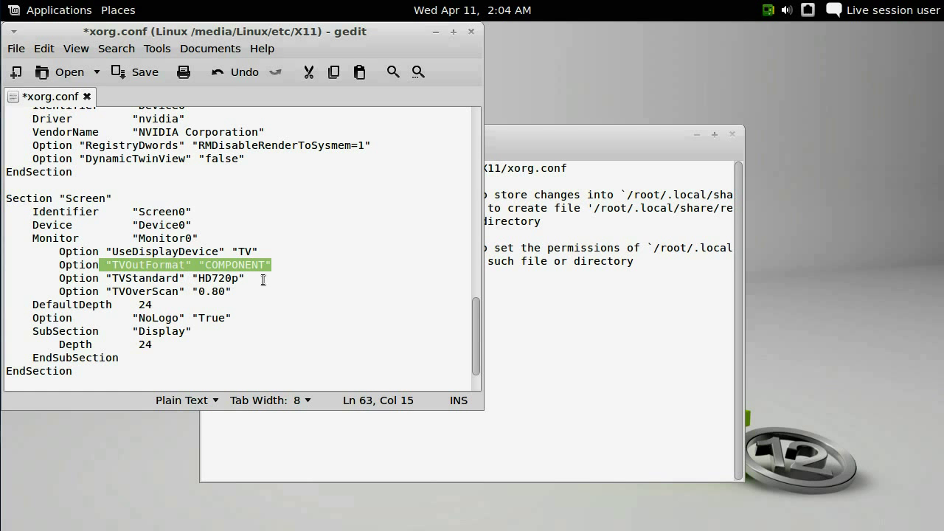
{"action": "left_click_drag", "start_coordinate": [263, 279], "coordinate": [106, 279]}
{"action": "left_click", "coordinate": [215, 279]}
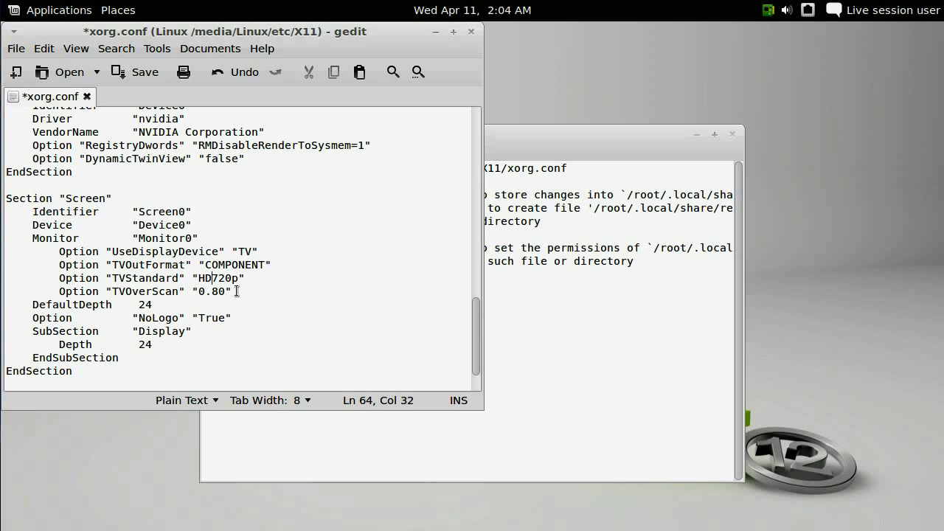
{"action": "key", "text": "Right"}
{"action": "key", "text": "Right"}
{"action": "key", "text": "Right"}
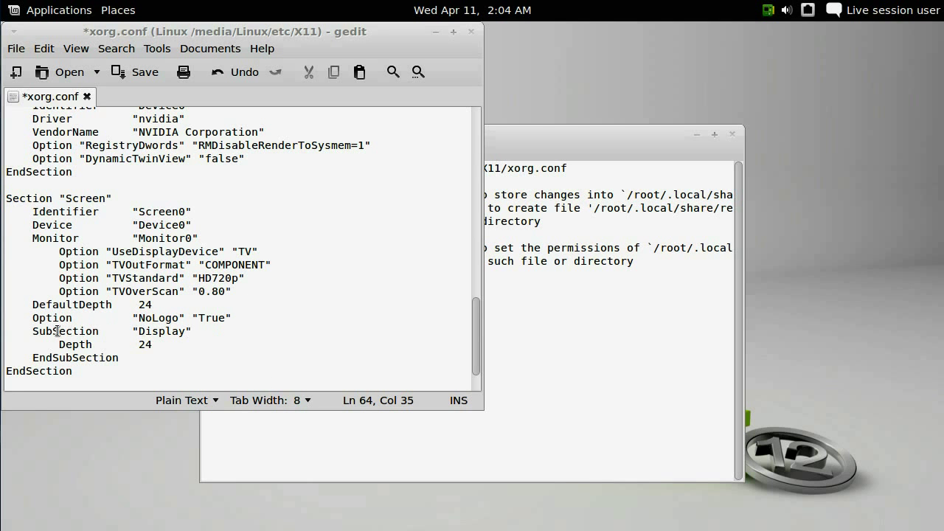
Step: Add a tab-indented Modes line of resolutions below SubSection "Display"
{"action": "left_click", "coordinate": [192, 333]}
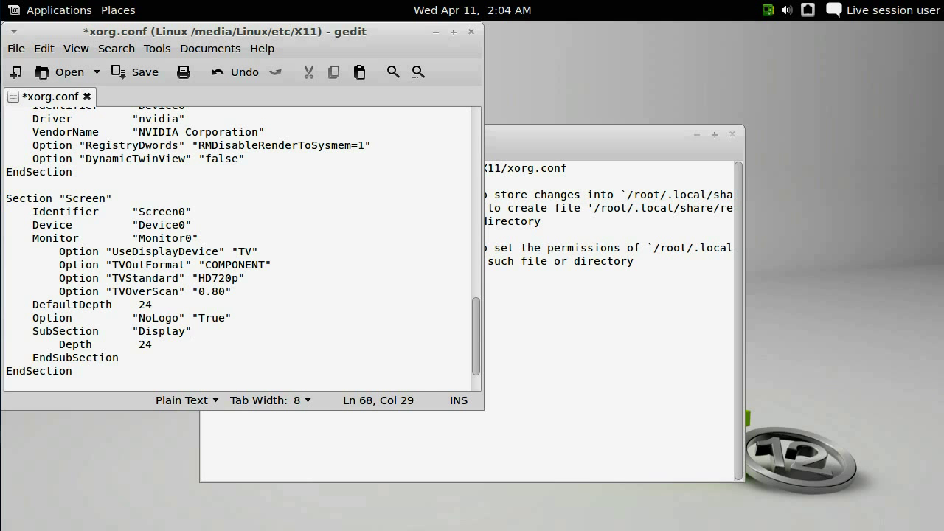
{"action": "key", "text": "Return"}
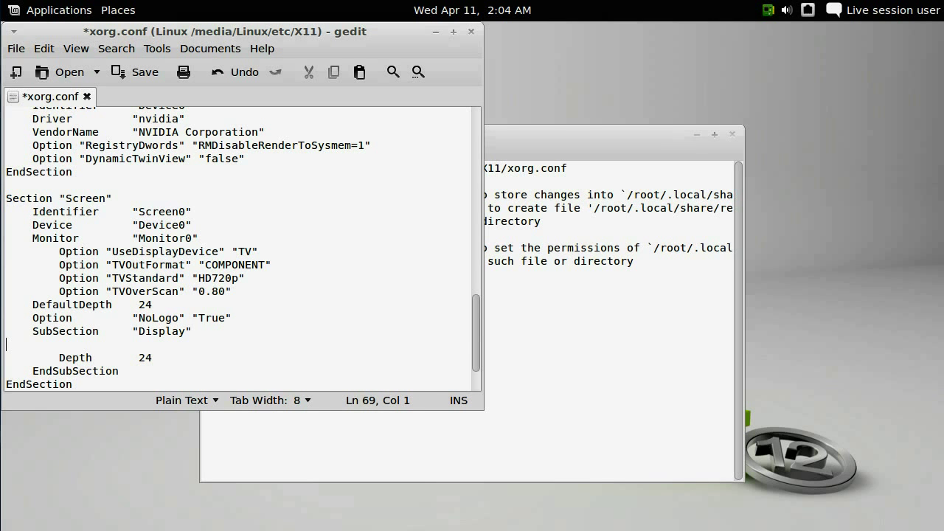
{"action": "type", "text": "Modes \"1920x1080\" \"1280x720\" \"1024x768\" \"720x480\" \"800x600\" \"640x480\""}
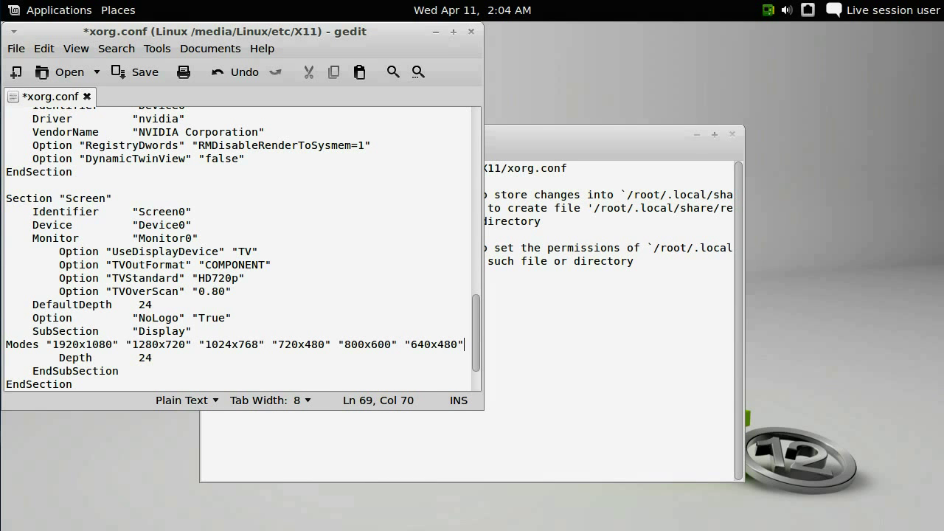
{"action": "left_click", "coordinate": [6, 344]}
{"action": "key", "text": "Tab"}
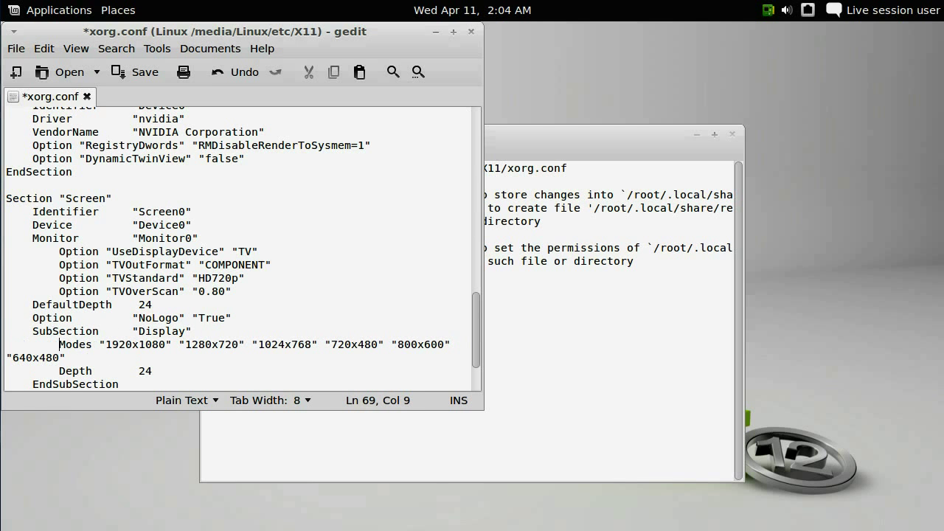
Step: Highlight the 1920x1080 and 1280x720 modes and the TVStandard "HD720p" line for review
{"action": "left_click", "coordinate": [104, 344]}
{"action": "key", "text": "shift+Right"}
{"action": "key", "text": "shift+Right"}
{"action": "key", "text": "shift+Right"}
{"action": "key", "text": "shift+Right"}
{"action": "key", "text": "shift+Right"}
{"action": "key", "text": "shift+Right"}
{"action": "key", "text": "shift+Right"}
{"action": "key", "text": "shift+Right"}
{"action": "key", "text": "shift+Right"}
{"action": "key", "text": "shift+Right"}
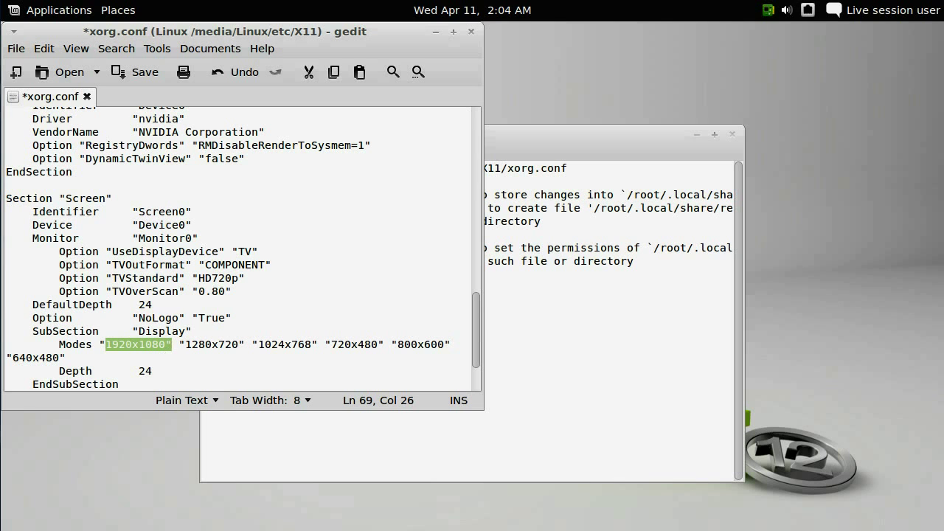
{"action": "left_click_drag", "start_coordinate": [185, 344], "coordinate": [238, 344]}
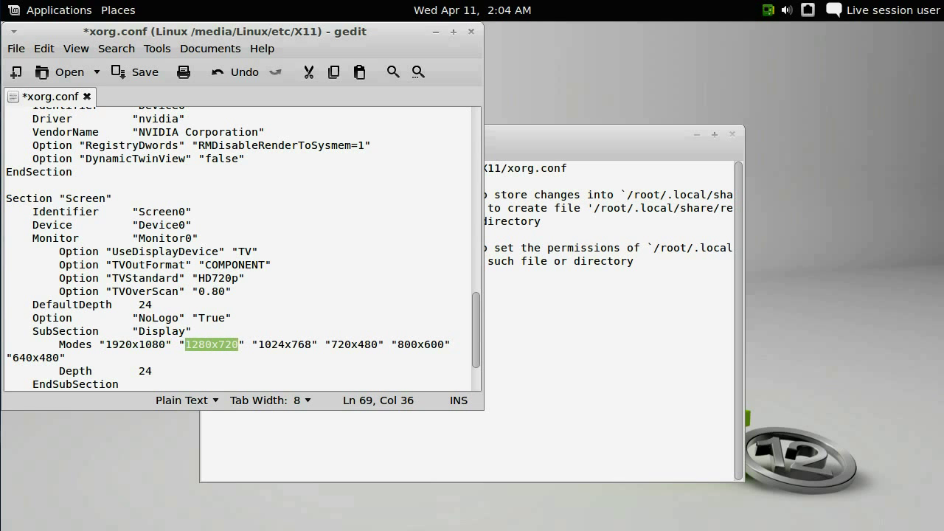
{"action": "left_click", "coordinate": [233, 336]}
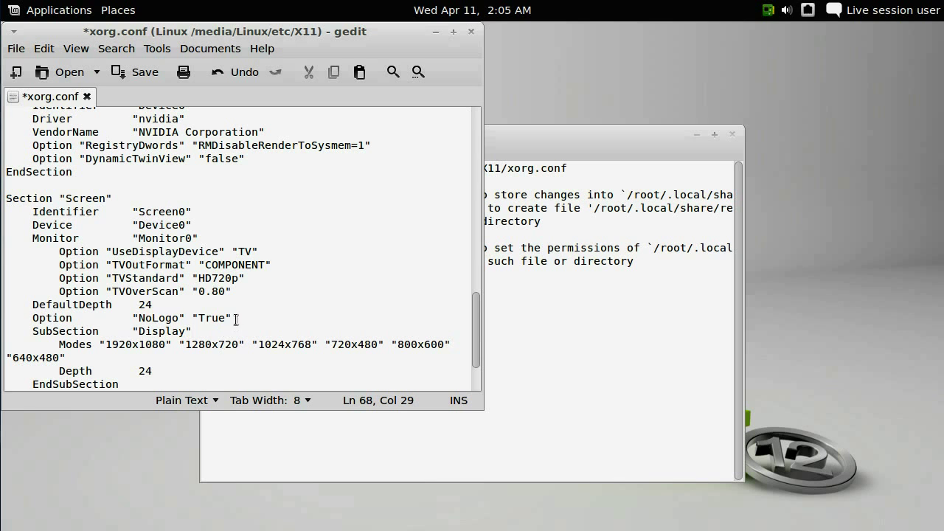
{"action": "left_click_drag", "start_coordinate": [199, 278], "coordinate": [255, 287]}
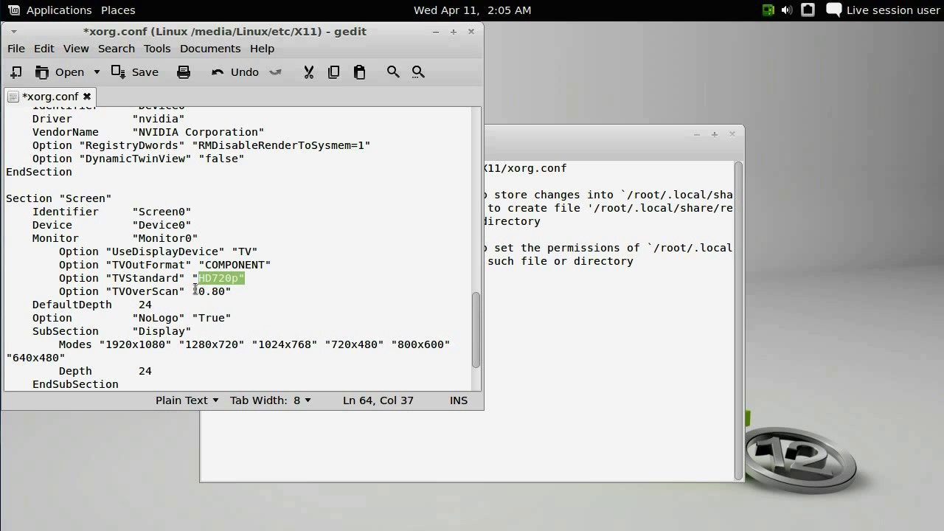
{"action": "left_click_drag", "start_coordinate": [59, 278], "coordinate": [244, 278]}
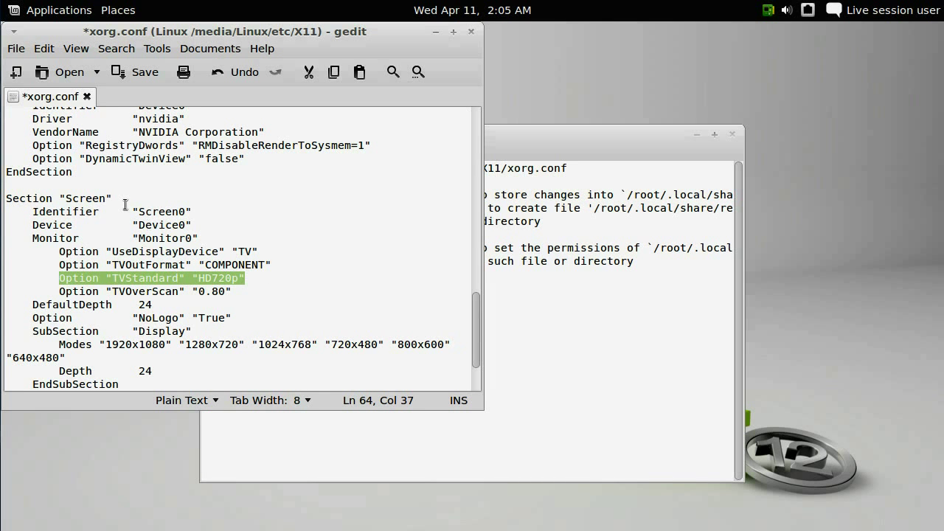
Step: Save xorg.conf via File > Save, then highlight COMPONENT in the TVOutFormat option
{"action": "left_click", "coordinate": [18, 53]}
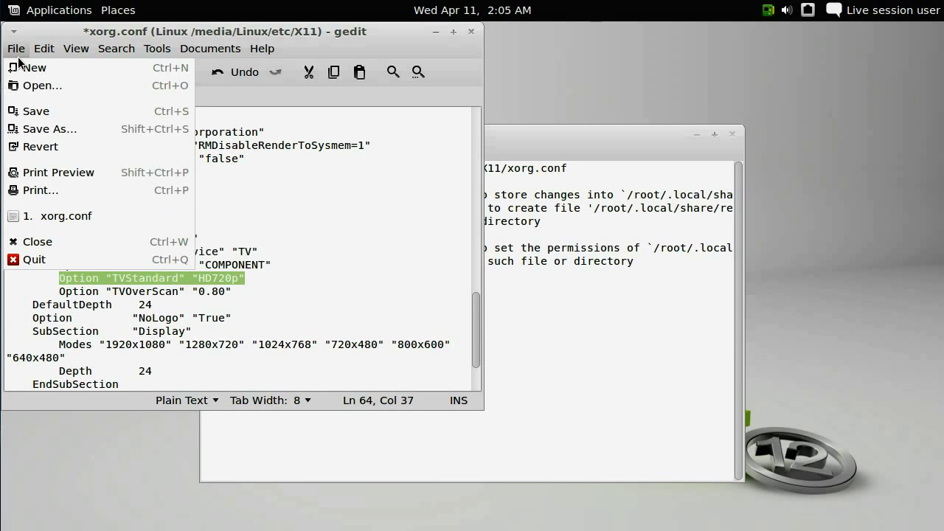
{"action": "left_click", "coordinate": [30, 111]}
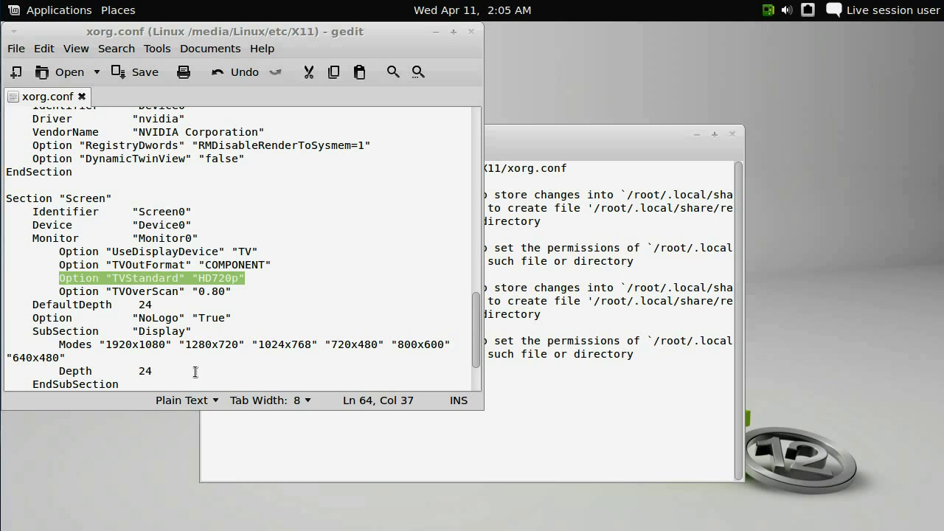
{"action": "double_click", "coordinate": [223, 265]}
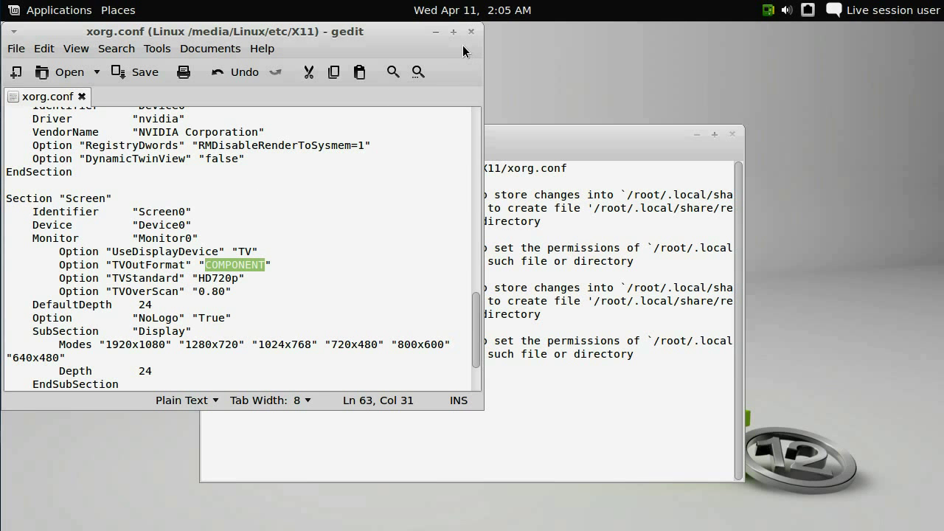
Step: Save xorg.conf again through File > Save and close the gedit window
{"action": "left_click", "coordinate": [16, 49]}
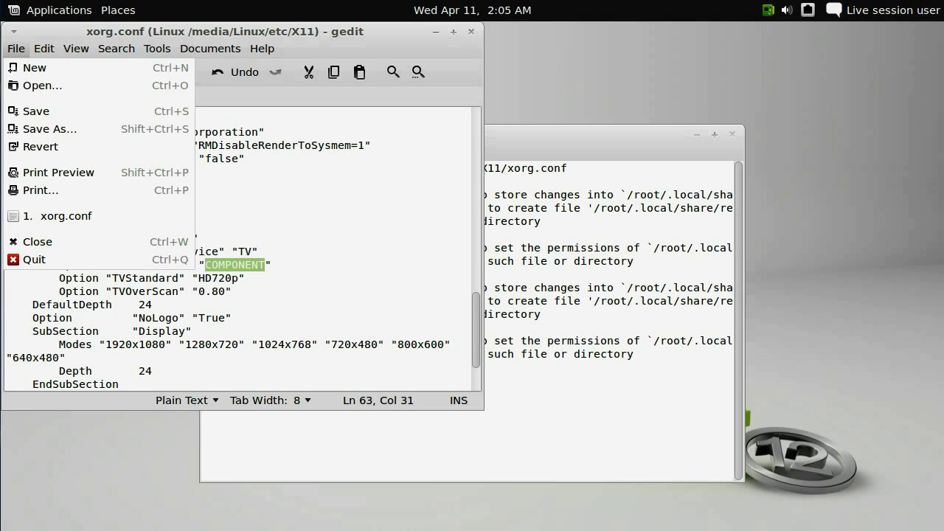
{"action": "left_click", "coordinate": [44, 112]}
{"action": "left_click", "coordinate": [472, 32]}
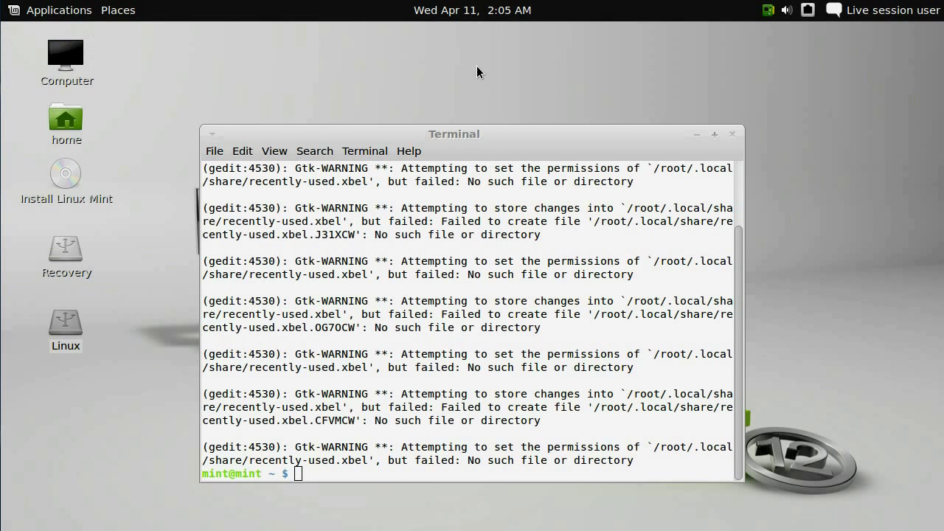